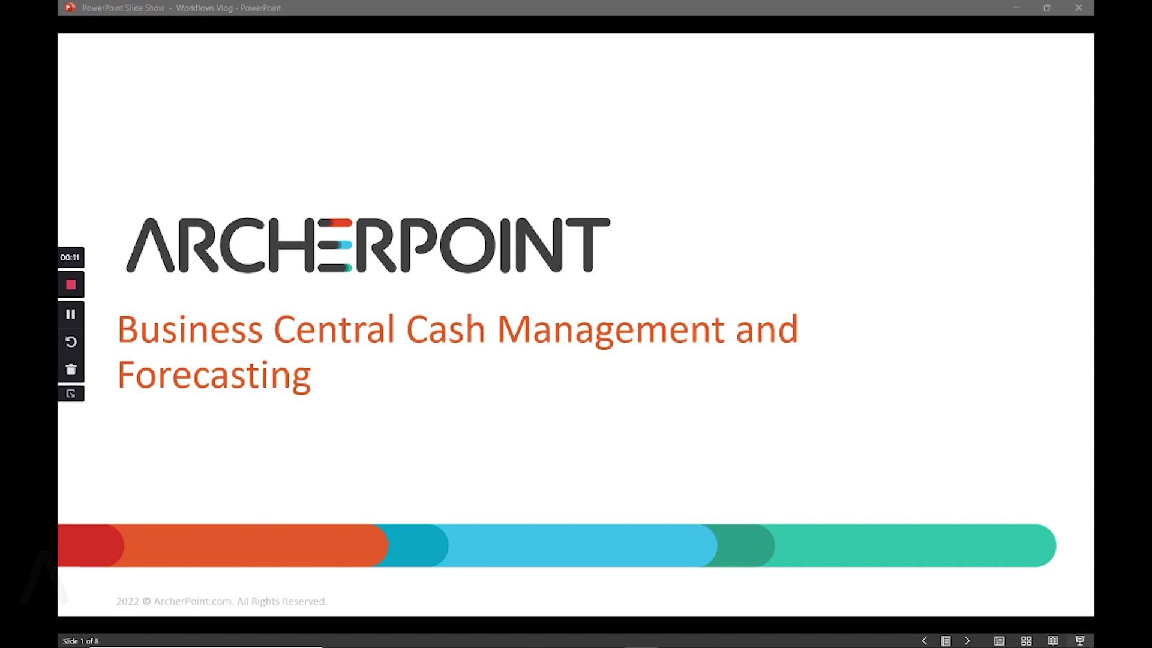
- Switch from the PowerPoint slide show to the Business Central home page for CRONUS USA, Inc
{"action": "key", "text": "alt+Tab"}
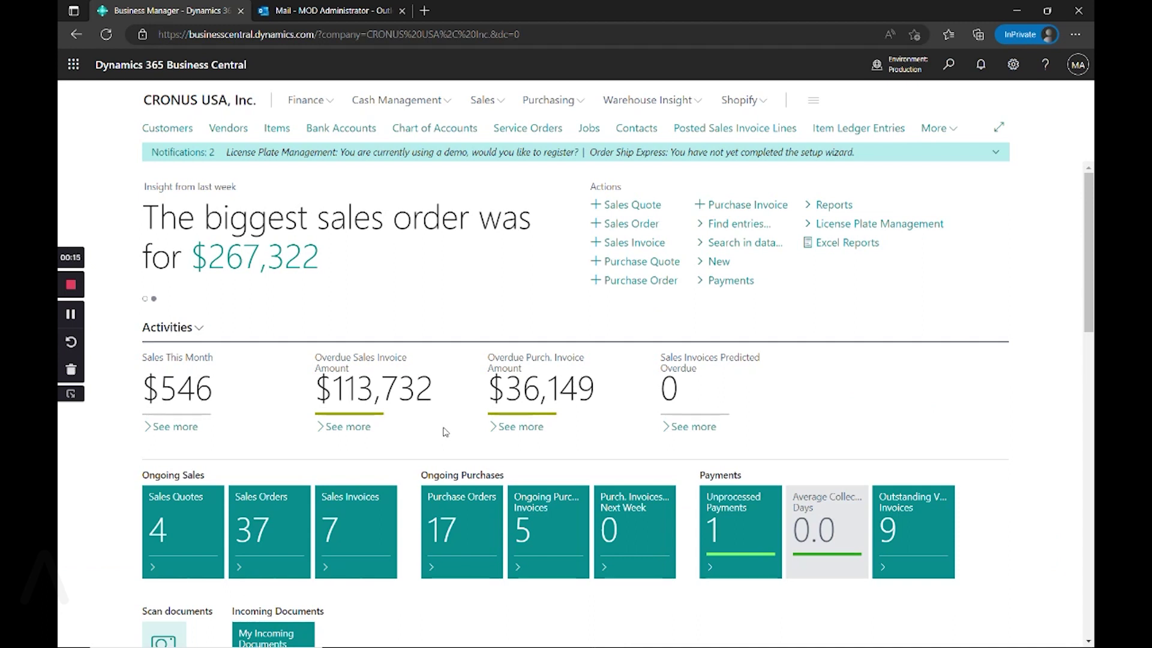
- Open the Chart of Cash Flow Accounts from the Cash Management menu
{"action": "left_click", "coordinate": [454, 103]}
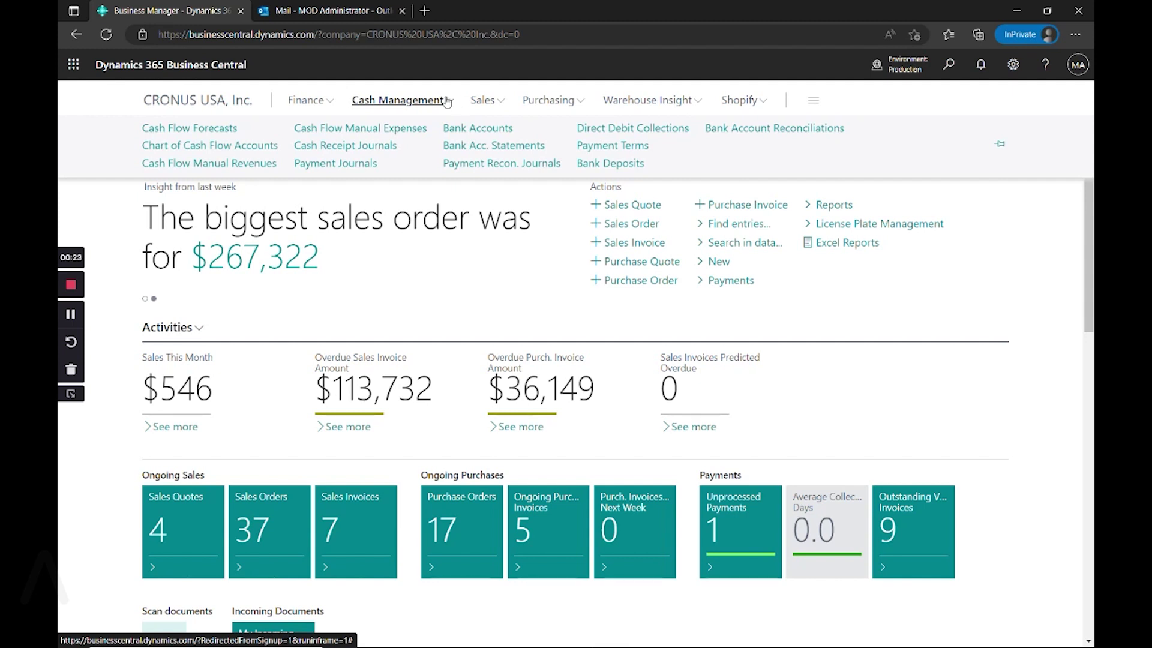
{"action": "left_click", "coordinate": [260, 150]}
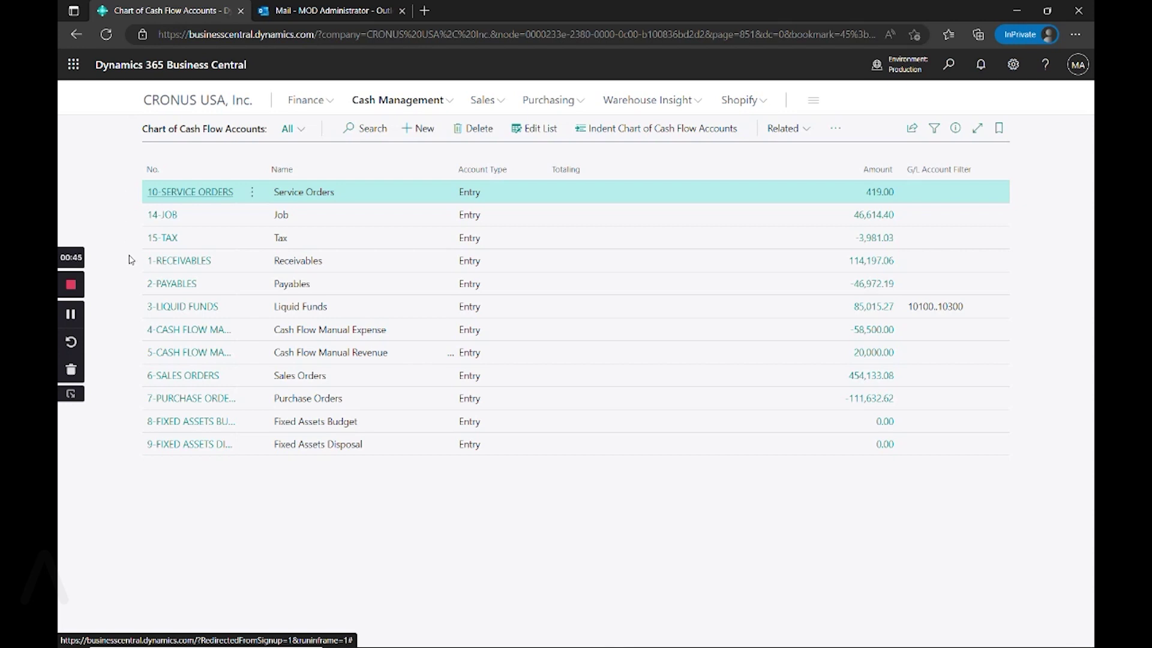
{"action": "left_click", "coordinate": [174, 261]}
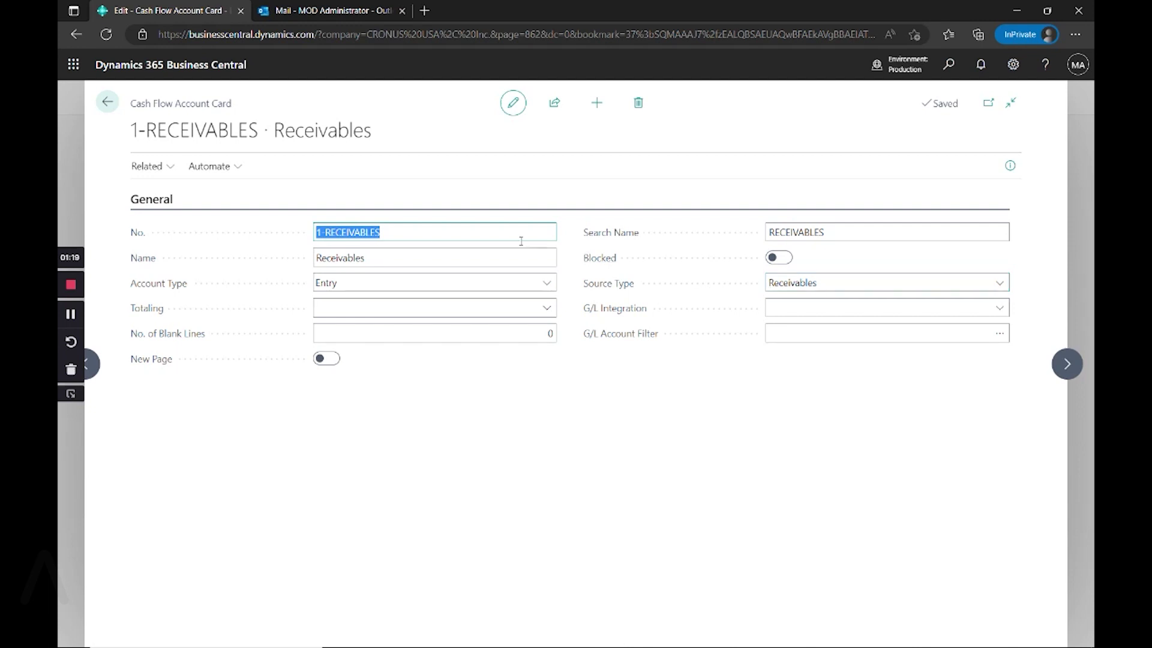
{"action": "left_click", "coordinate": [173, 177]}
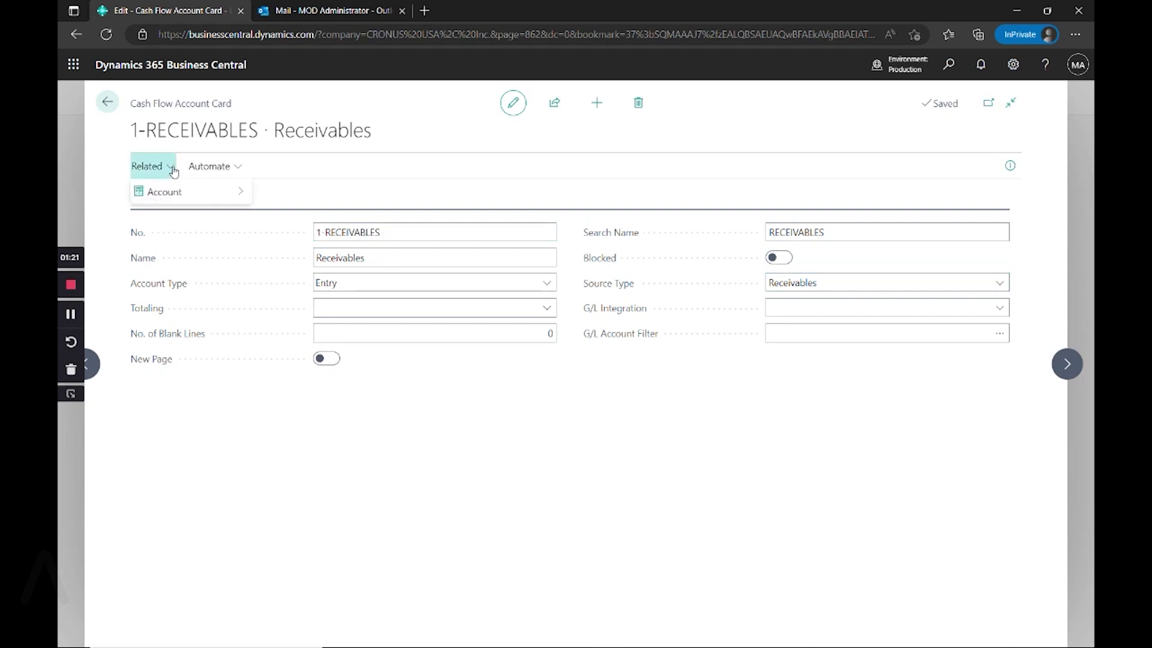
{"action": "mouse_move", "coordinate": [174, 191]}
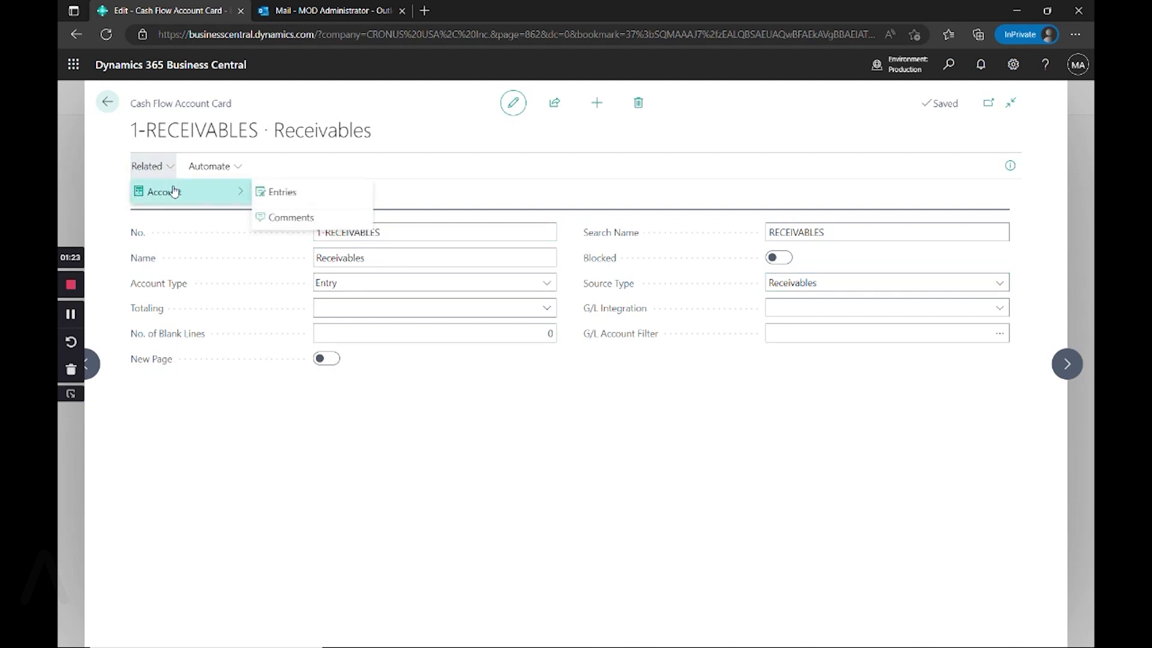
{"action": "left_click", "coordinate": [275, 189]}
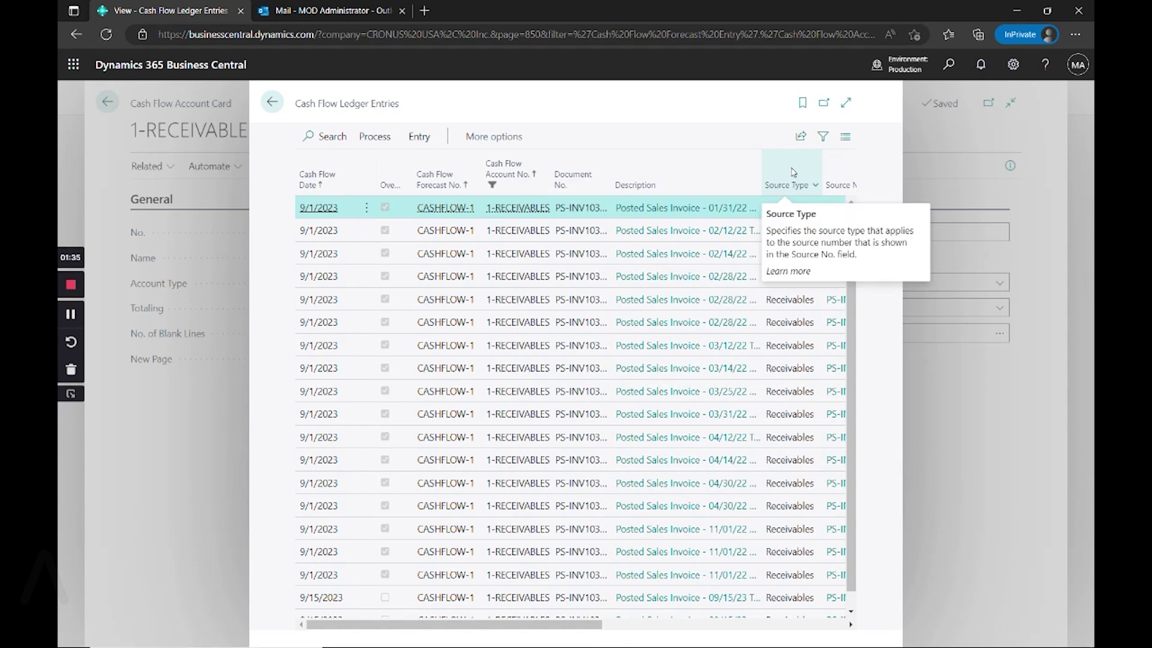
{"action": "left_click", "coordinate": [273, 103]}
{"action": "left_click", "coordinate": [107, 102]}
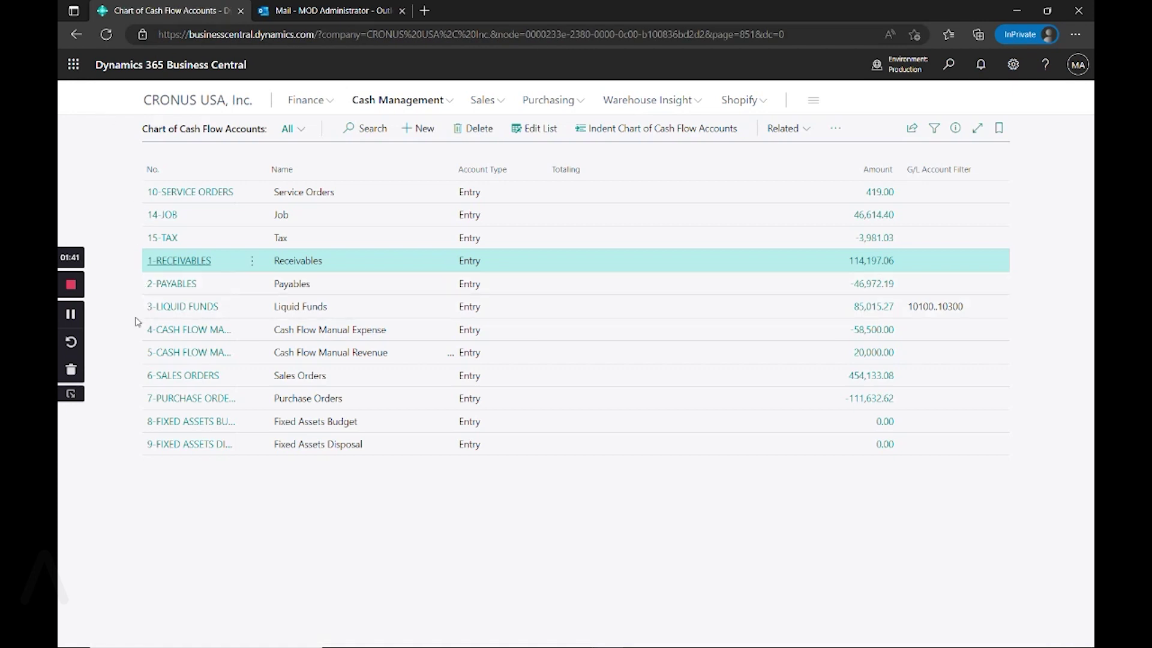
- Inspect the 3-LIQUID FUNDS card (G/L filter 10100..10300, 85,015.27), then return to the Cash Management pages
{"action": "left_click", "coordinate": [168, 313]}
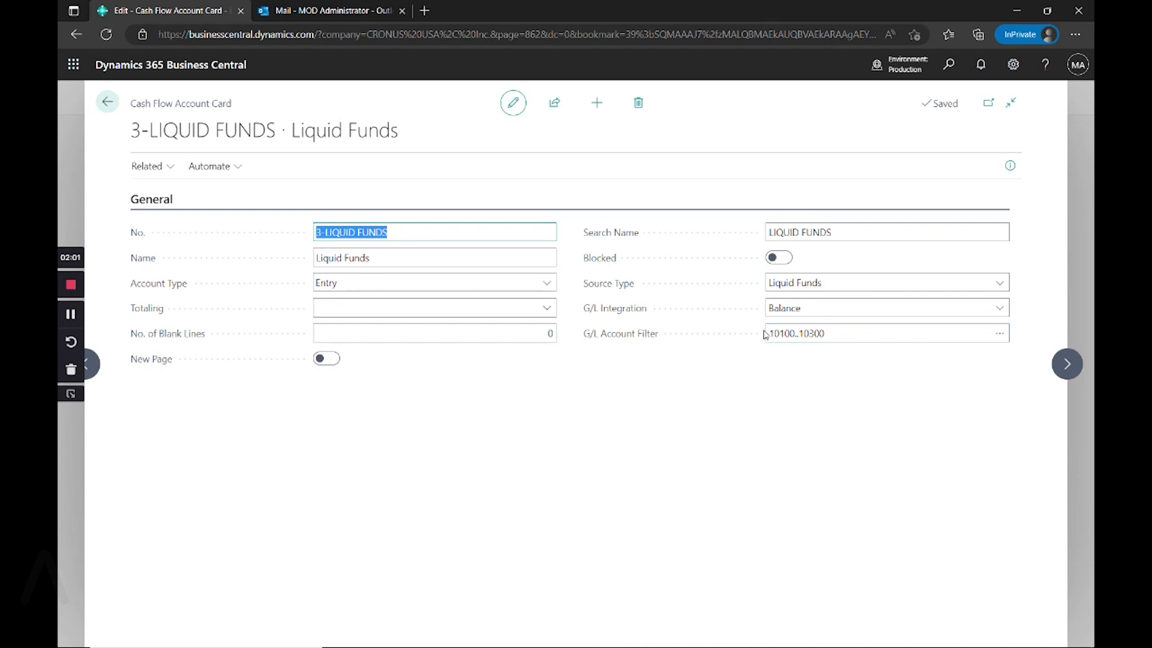
{"action": "left_click", "coordinate": [107, 102]}
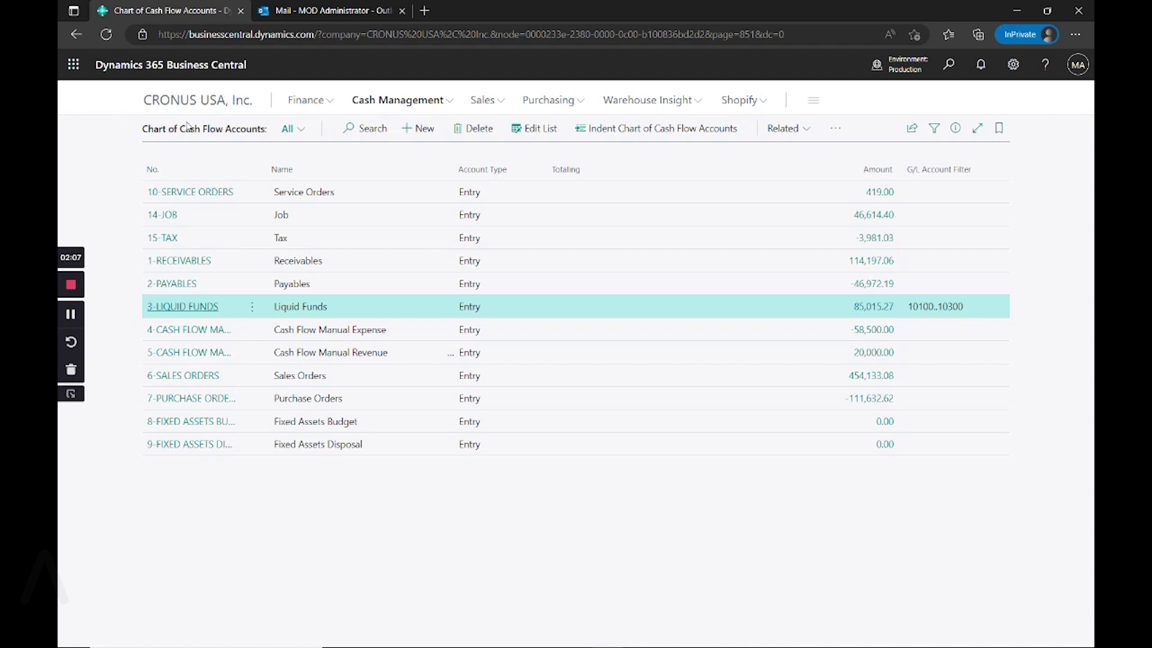
{"action": "left_click", "coordinate": [455, 106]}
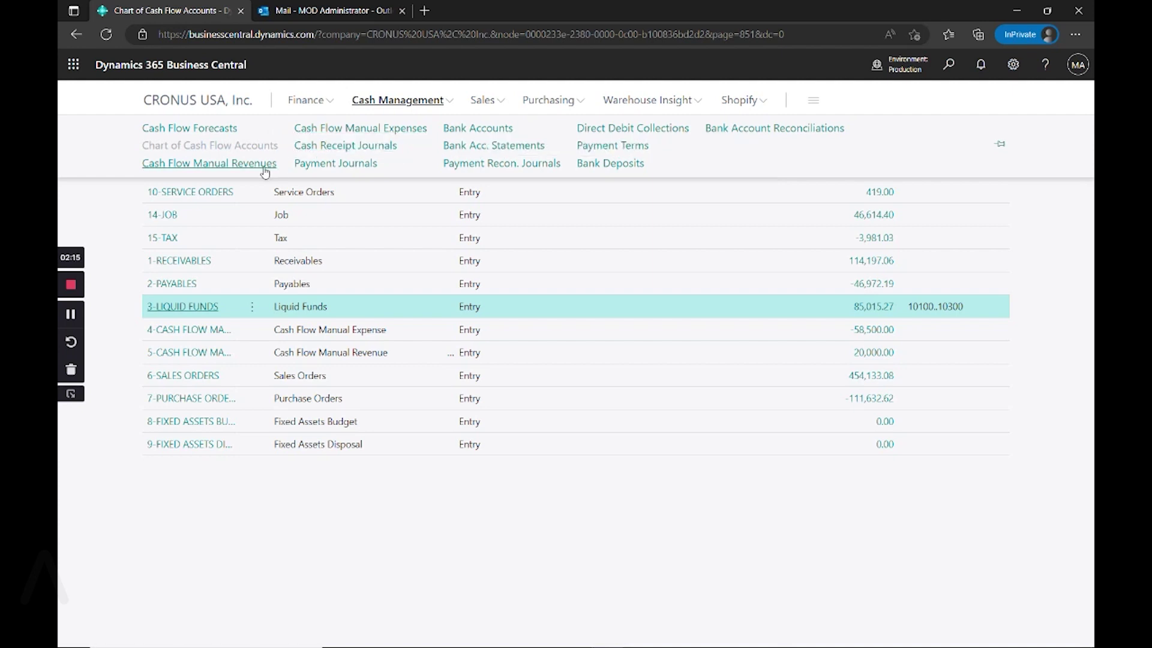
- Confirm the 10,000.00 Rent manual revenue keeps a Monthly recurrence, then return to Cash Management
{"action": "left_click", "coordinate": [264, 168]}
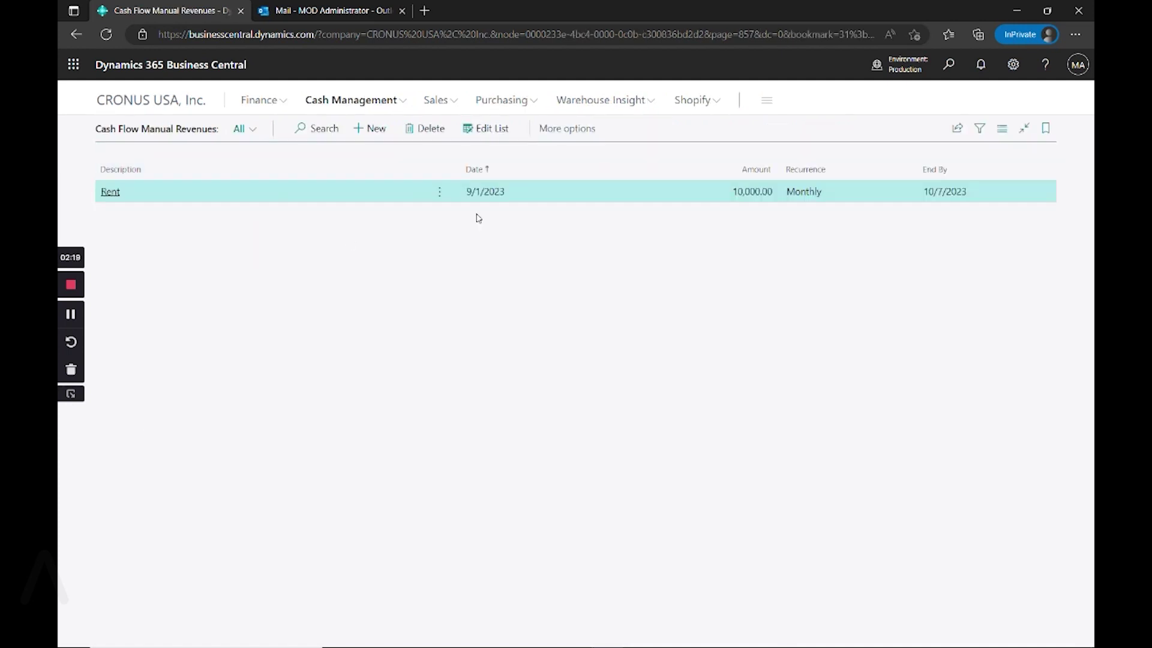
{"action": "left_click", "coordinate": [493, 135]}
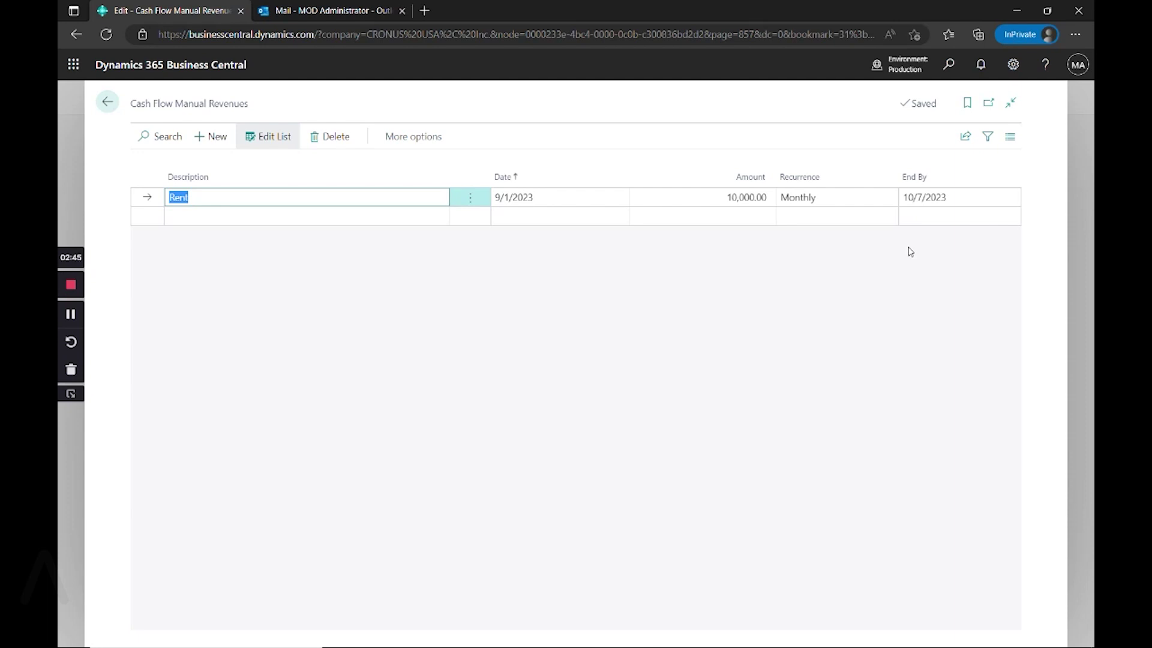
{"action": "left_click", "coordinate": [881, 203]}
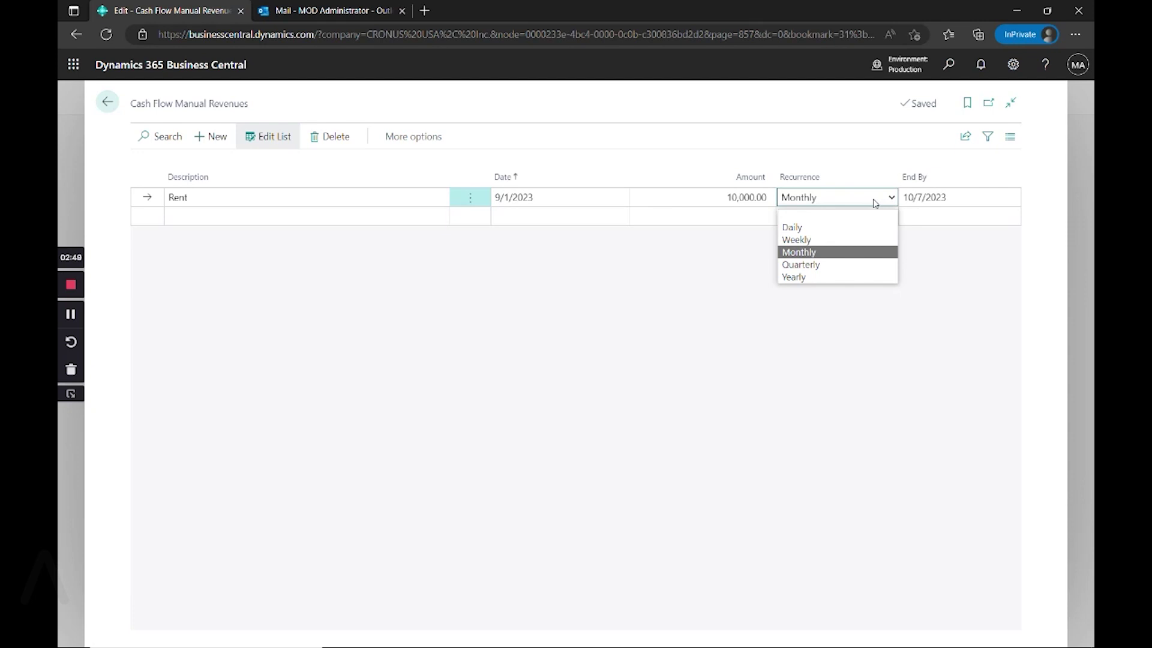
{"action": "left_click", "coordinate": [964, 270]}
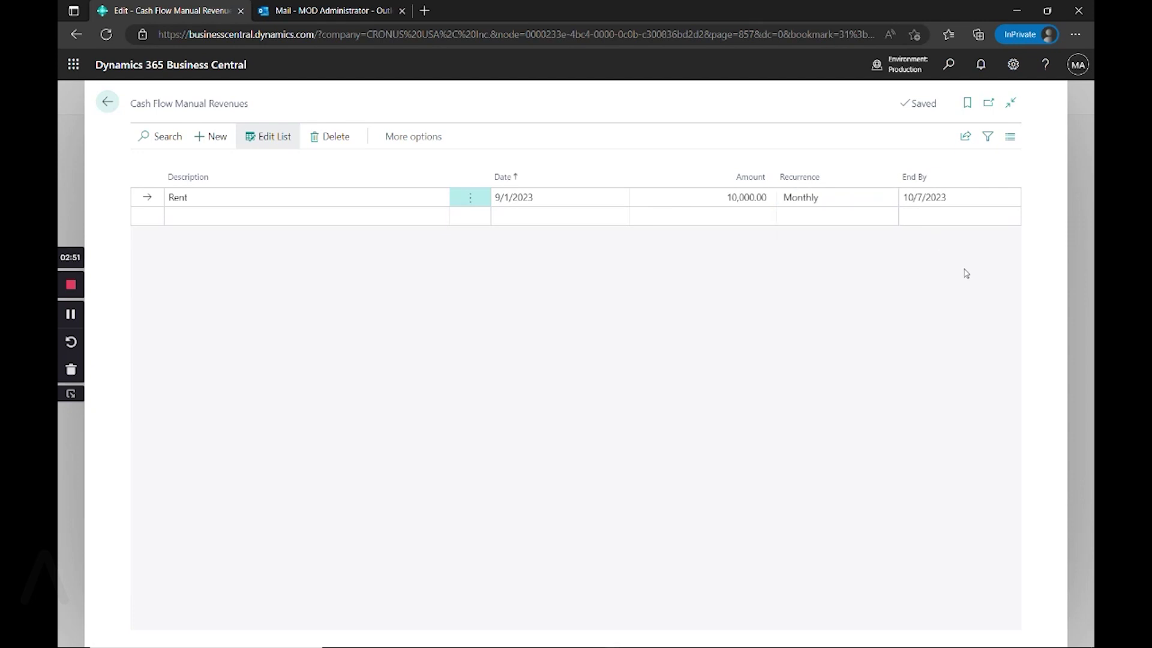
{"action": "left_click", "coordinate": [107, 106]}
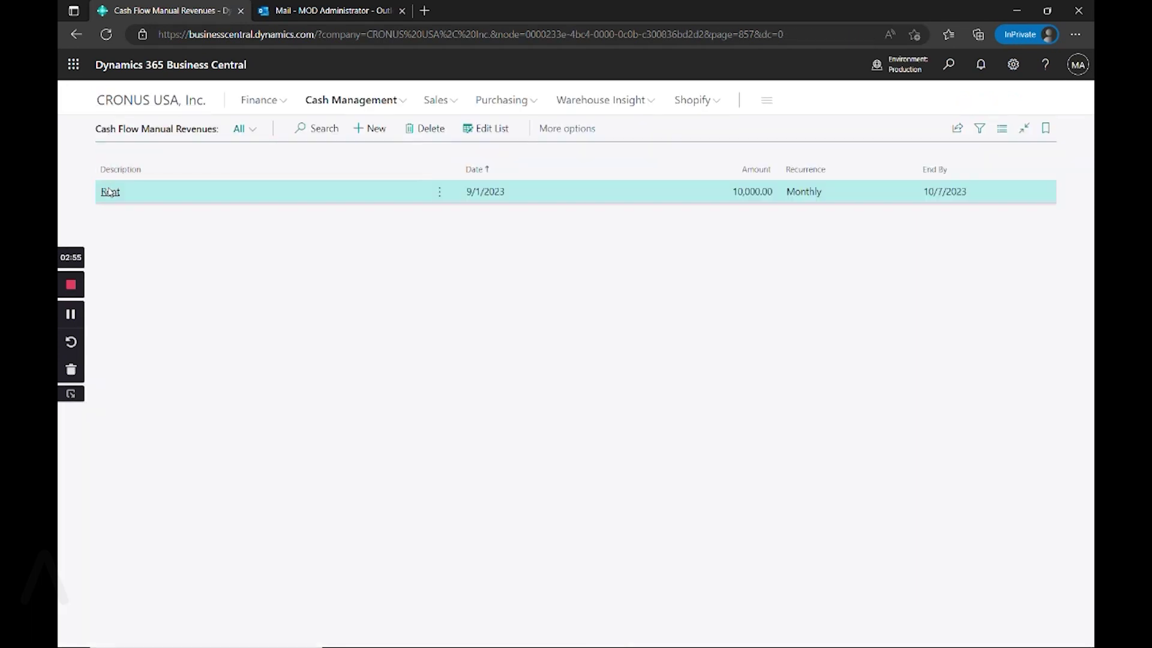
{"action": "left_click", "coordinate": [405, 103]}
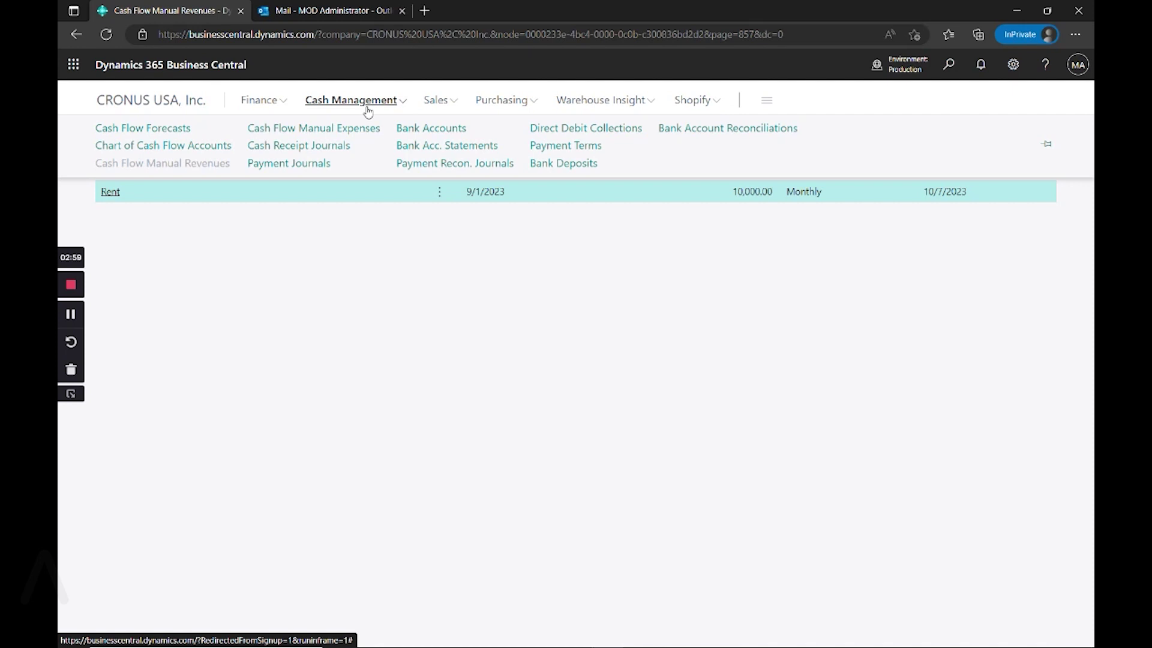
- Open the CASHFLOW-1 forecast card, projecting liquid funds of 499,292.97, and show its processing actions
{"action": "left_click", "coordinate": [183, 133]}
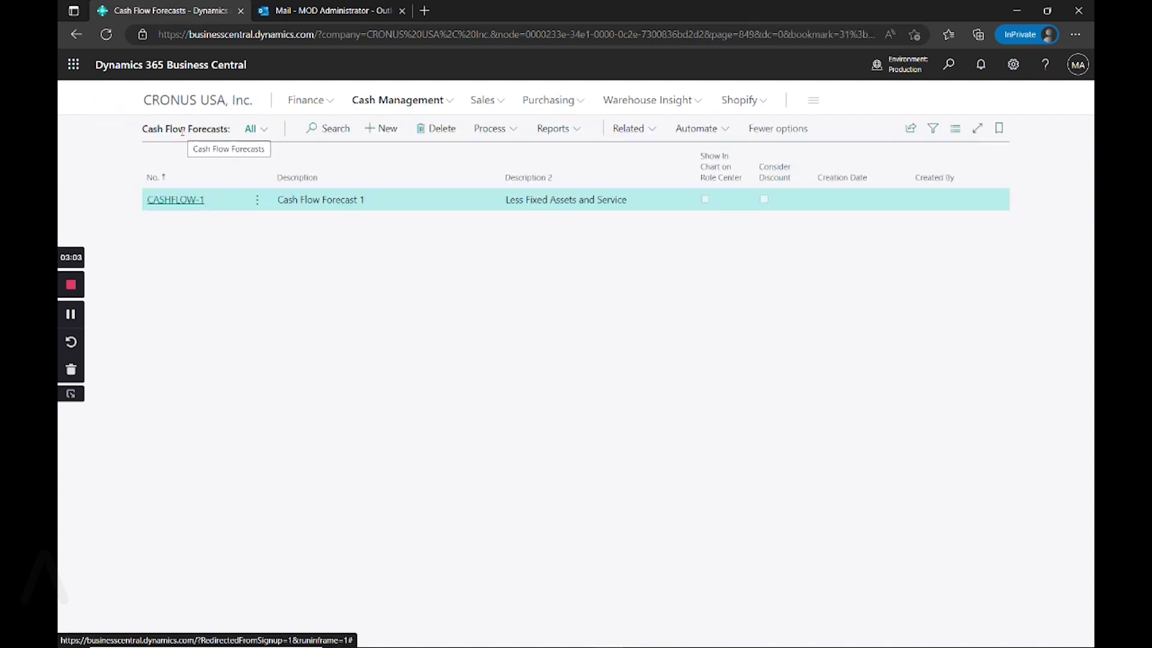
{"action": "left_click", "coordinate": [176, 200]}
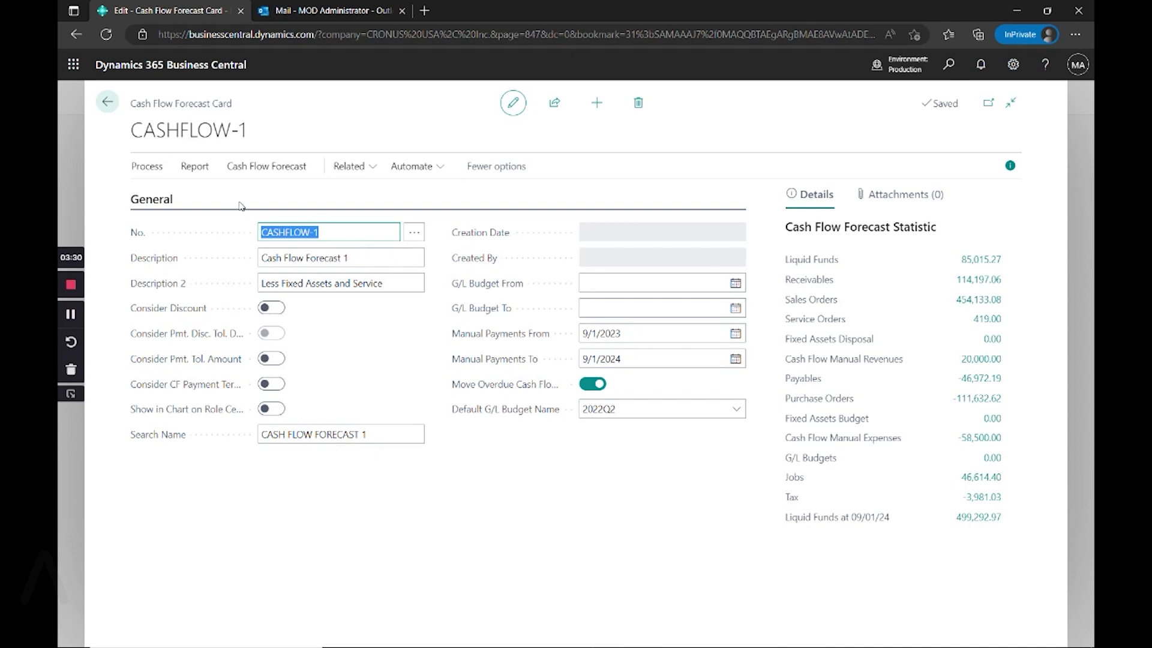
{"action": "left_click", "coordinate": [149, 174]}
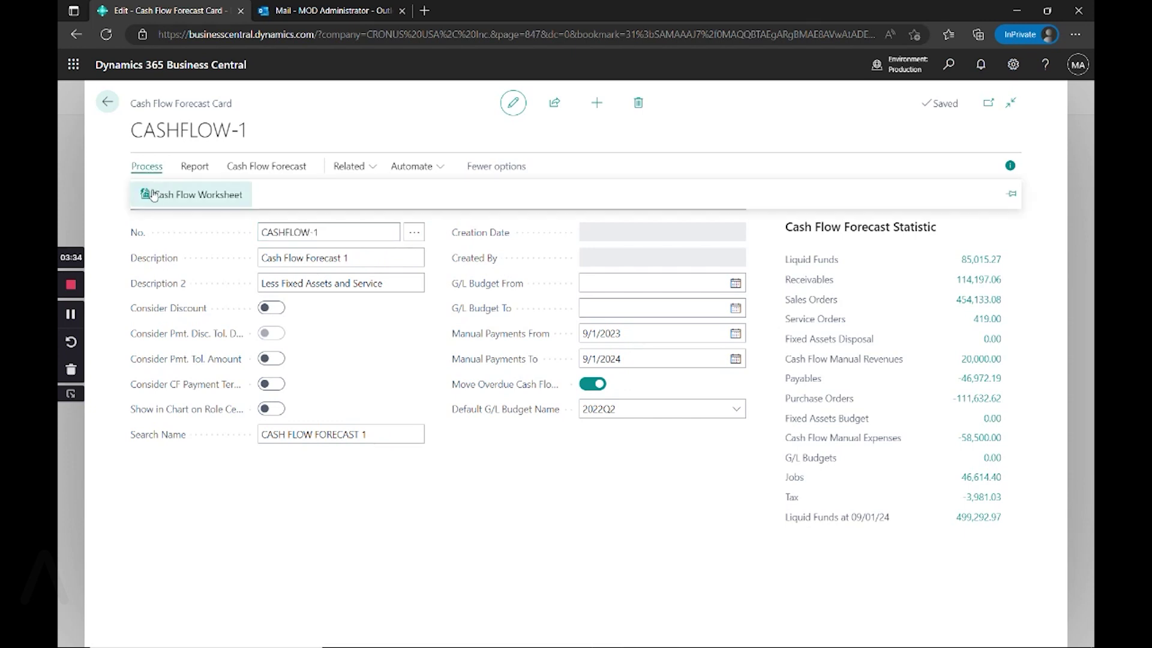
- From the Cash Flow Worksheet, start Suggest Worksheet Lines and review CASHFLOW-1's enabled source types
{"action": "left_click", "coordinate": [160, 196]}
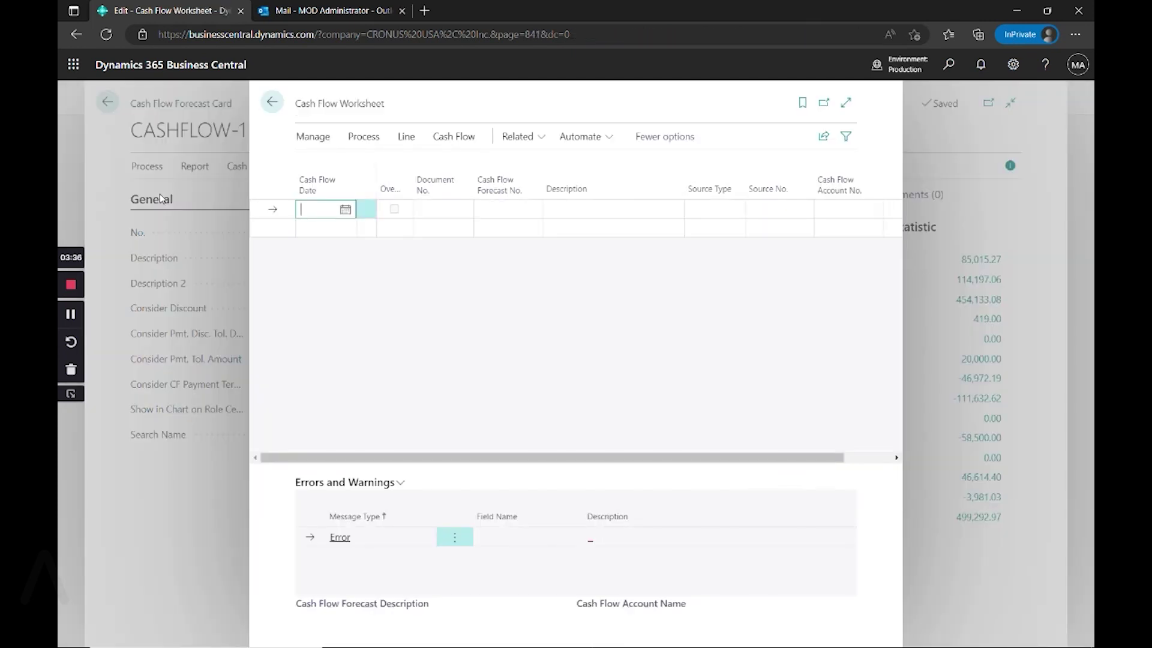
{"action": "mouse_move", "coordinate": [333, 178]}
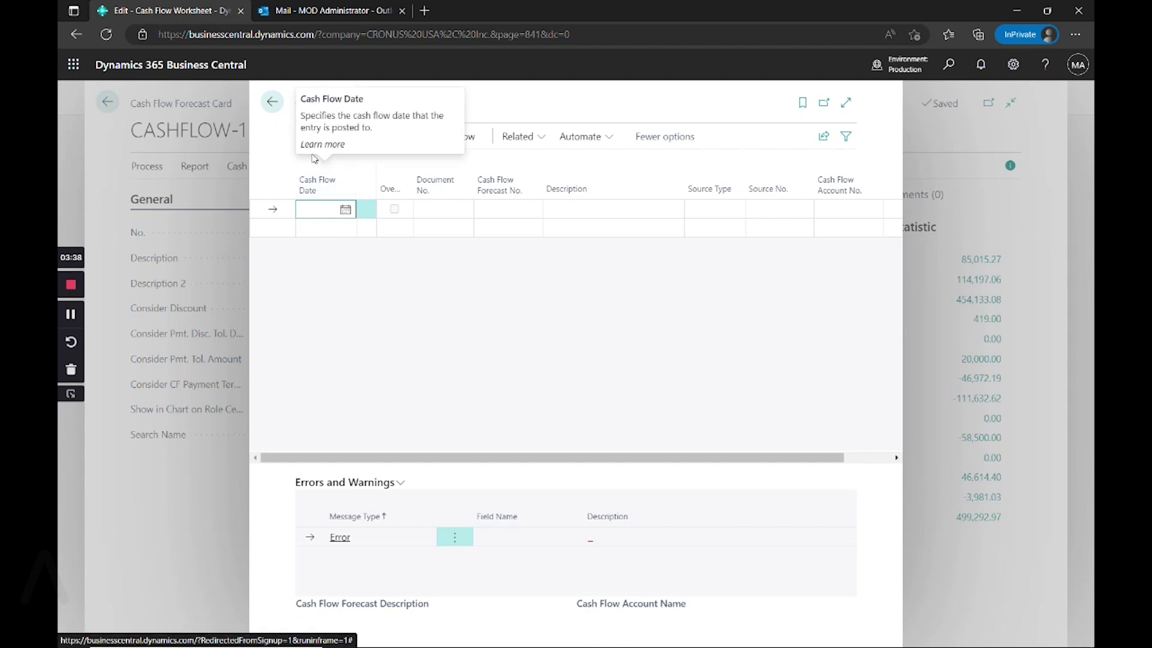
{"action": "left_click", "coordinate": [313, 138]}
{"action": "left_click", "coordinate": [351, 138]}
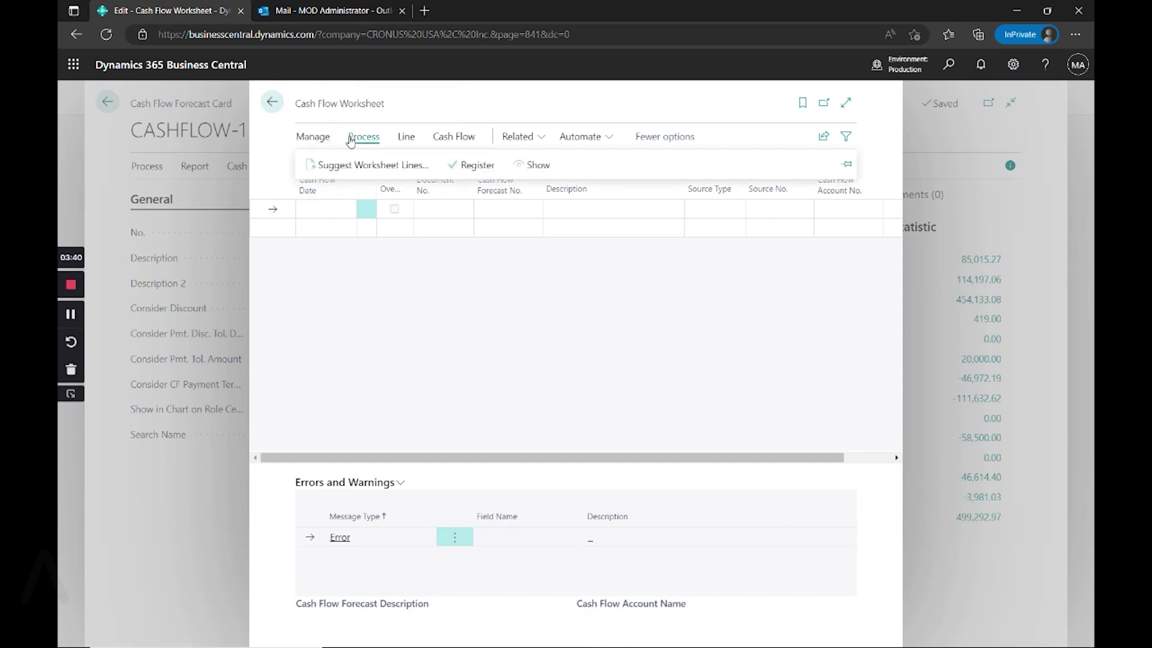
{"action": "left_click", "coordinate": [380, 175]}
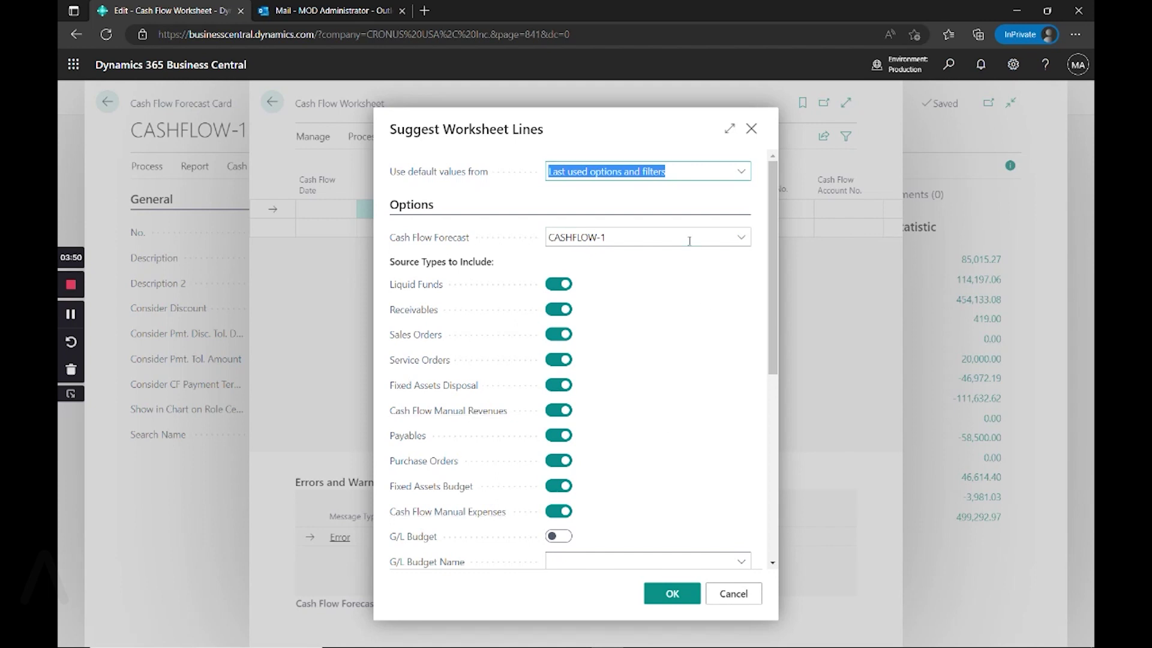
{"action": "scroll", "coordinate": [687, 308], "scroll_direction": "down", "scroll_amount": 3}
{"action": "scroll", "coordinate": [687, 308], "scroll_direction": "down", "scroll_amount": 2}
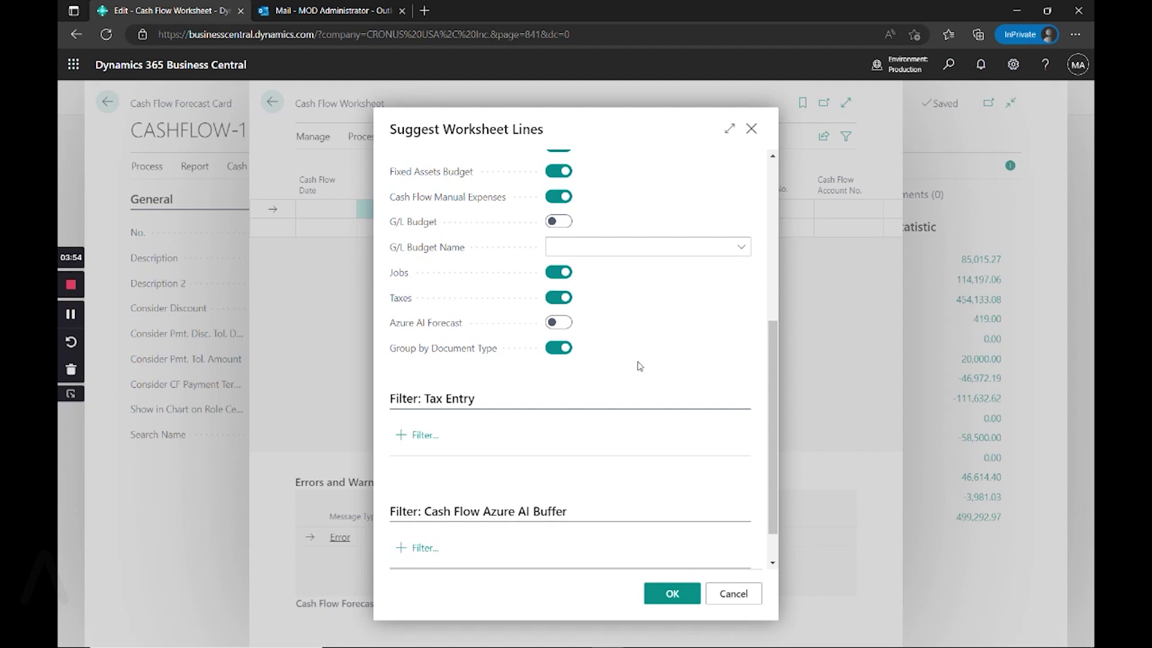
{"action": "scroll", "coordinate": [641, 310], "scroll_direction": "up", "scroll_amount": 2}
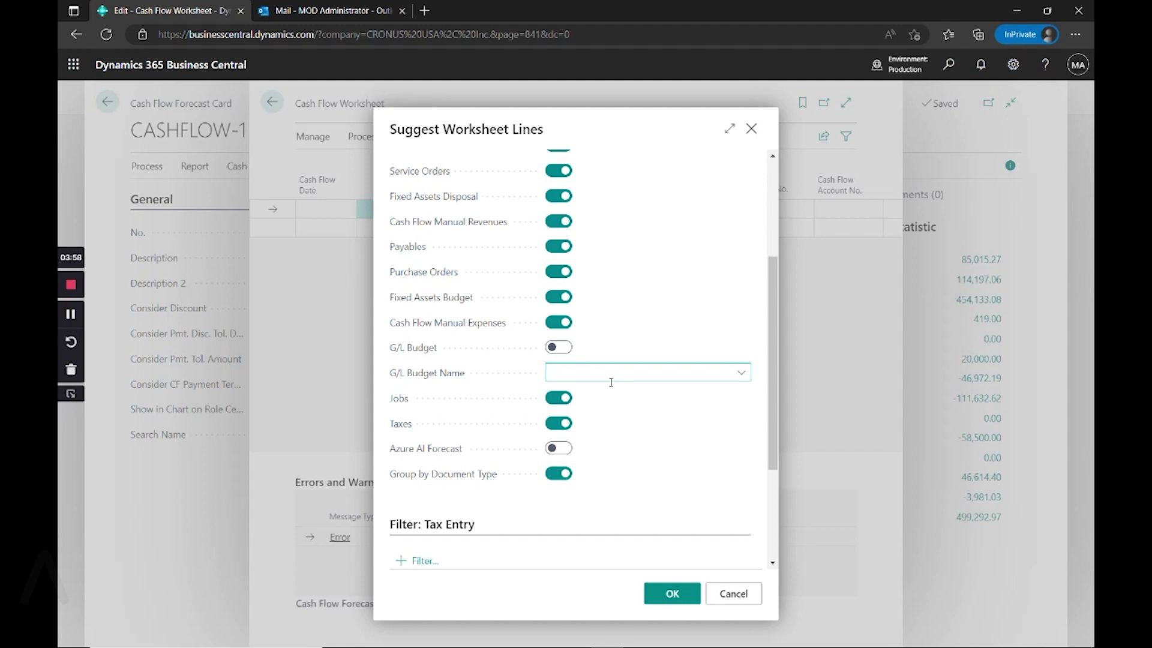
{"action": "scroll", "coordinate": [614, 295], "scroll_direction": "up", "scroll_amount": 3}
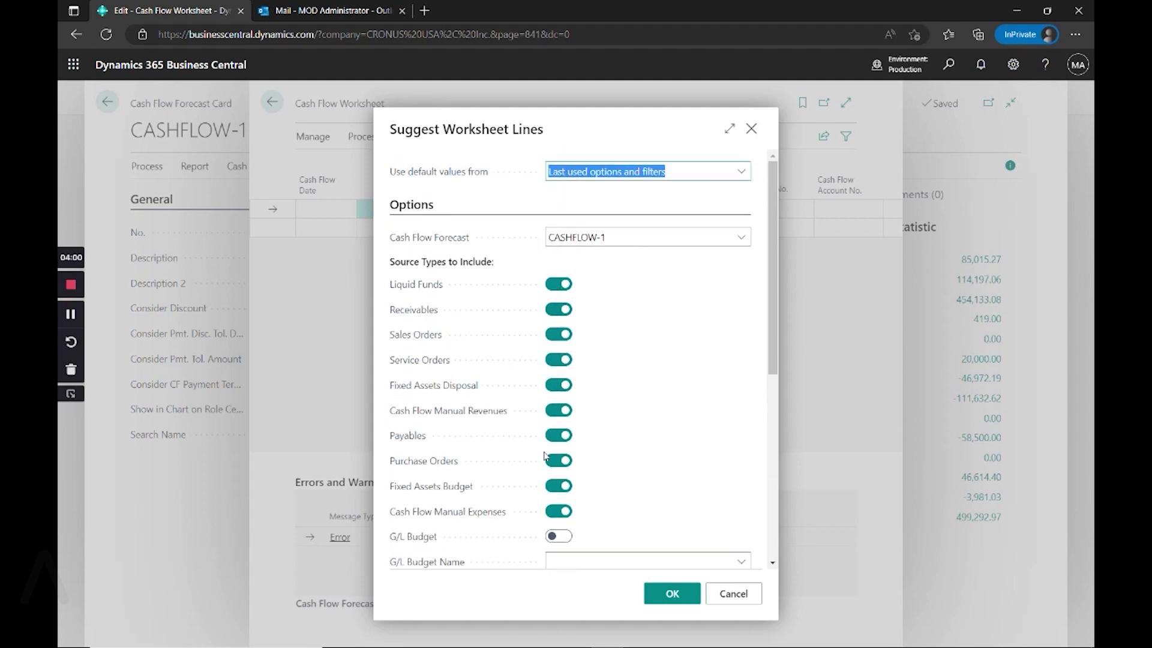
- Generate the suggested CASHFLOW-1 lines and check a generated sales order line
{"action": "left_click", "coordinate": [664, 591]}
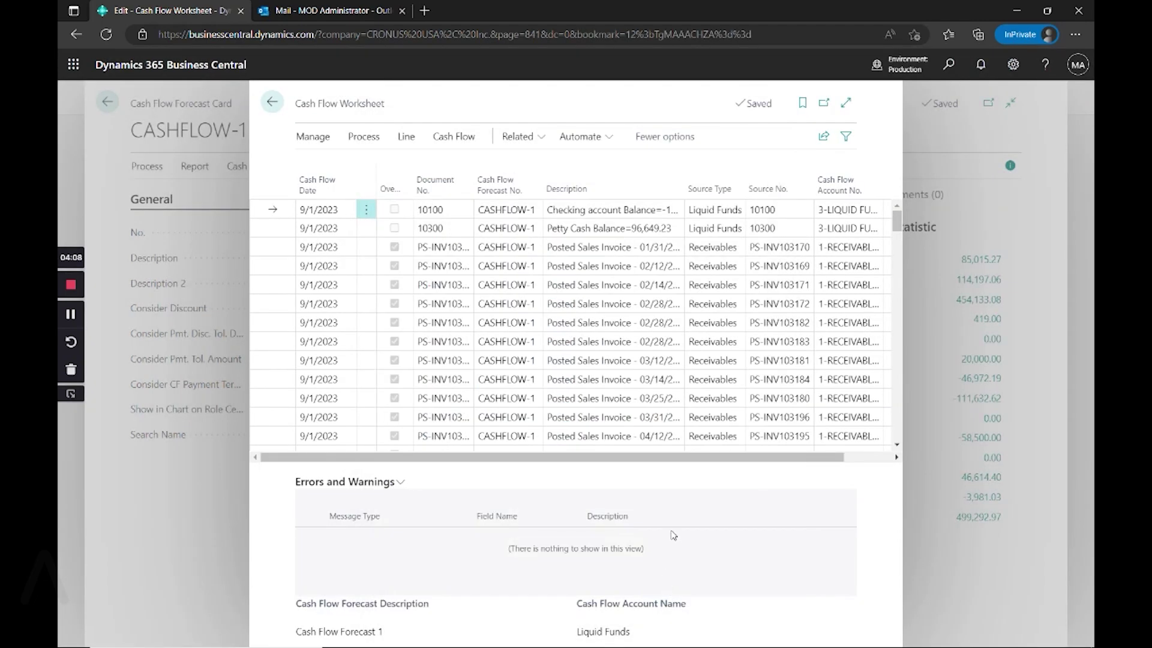
{"action": "left_click_drag", "start_coordinate": [896, 221], "coordinate": [894, 350]}
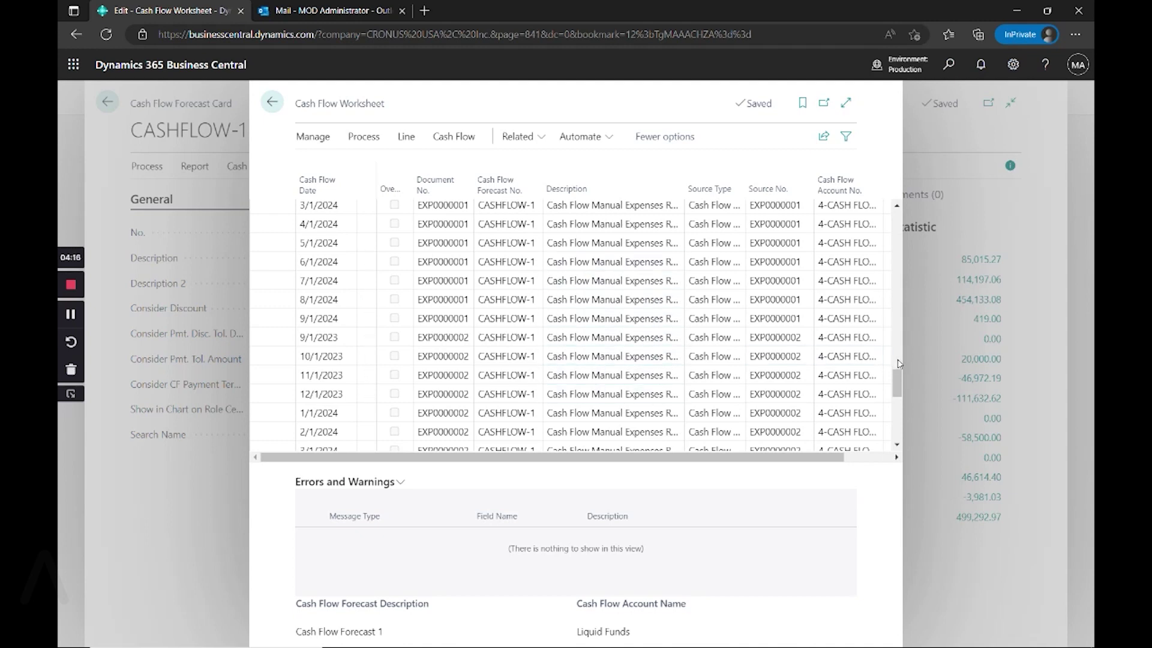
{"action": "scroll", "coordinate": [864, 342], "scroll_direction": "up", "scroll_amount": 3}
{"action": "left_click", "coordinate": [857, 347]}
- Inspect a manual expenses line and the Amount of receivable PS-INV103171, leaving it unchanged
{"action": "scroll", "coordinate": [857, 346], "scroll_direction": "up", "scroll_amount": 2}
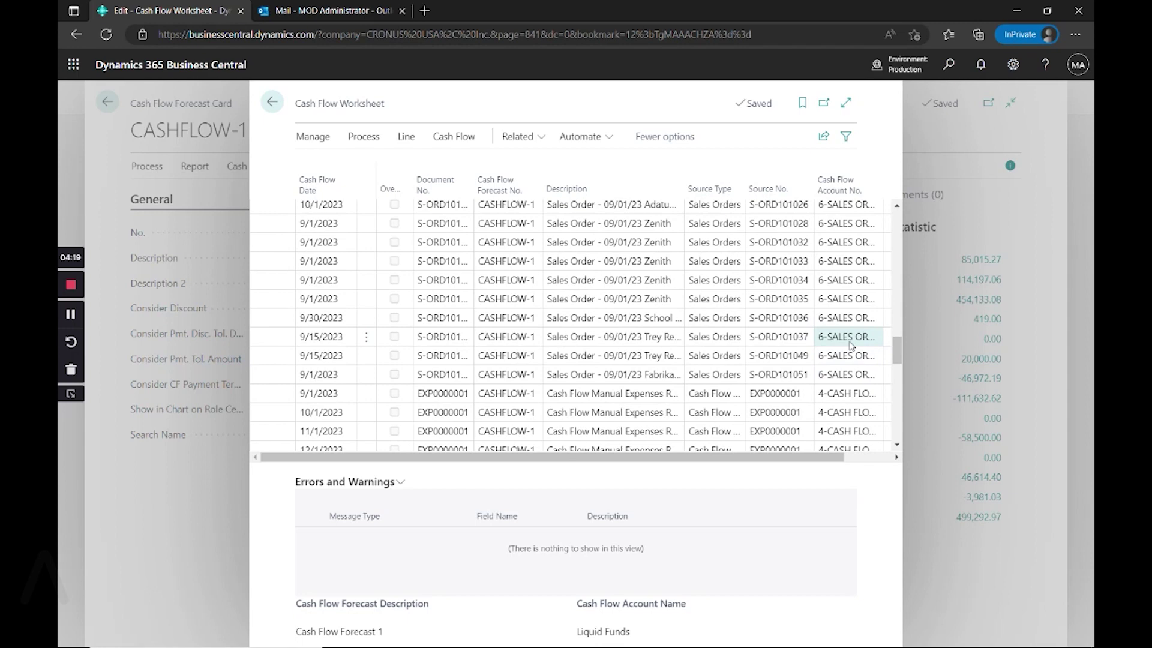
{"action": "left_click", "coordinate": [471, 391]}
{"action": "scroll", "coordinate": [894, 348], "scroll_direction": "down", "scroll_amount": 1}
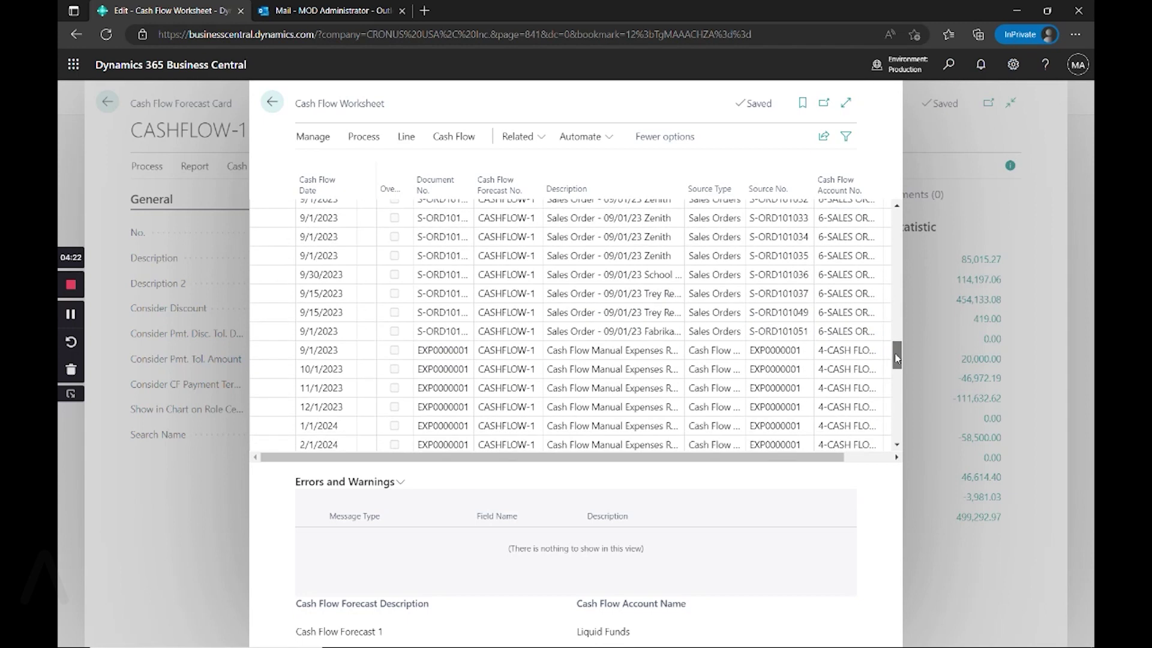
{"action": "left_click_drag", "start_coordinate": [893, 345], "coordinate": [894, 223]}
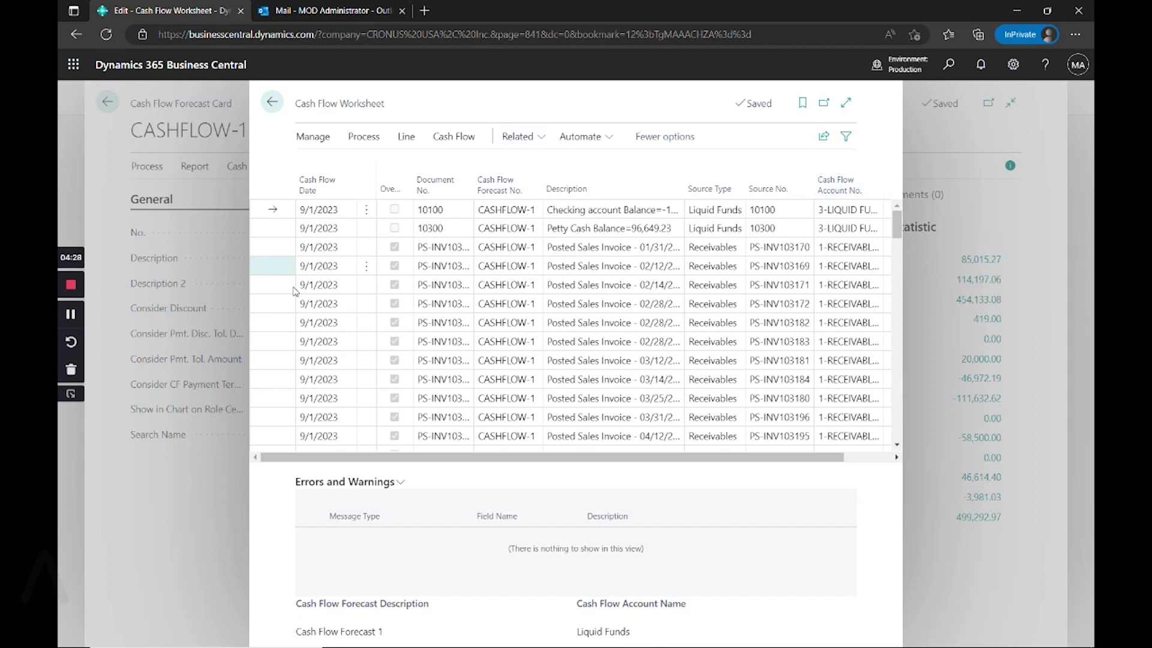
{"action": "left_click_drag", "start_coordinate": [519, 458], "coordinate": [648, 459]}
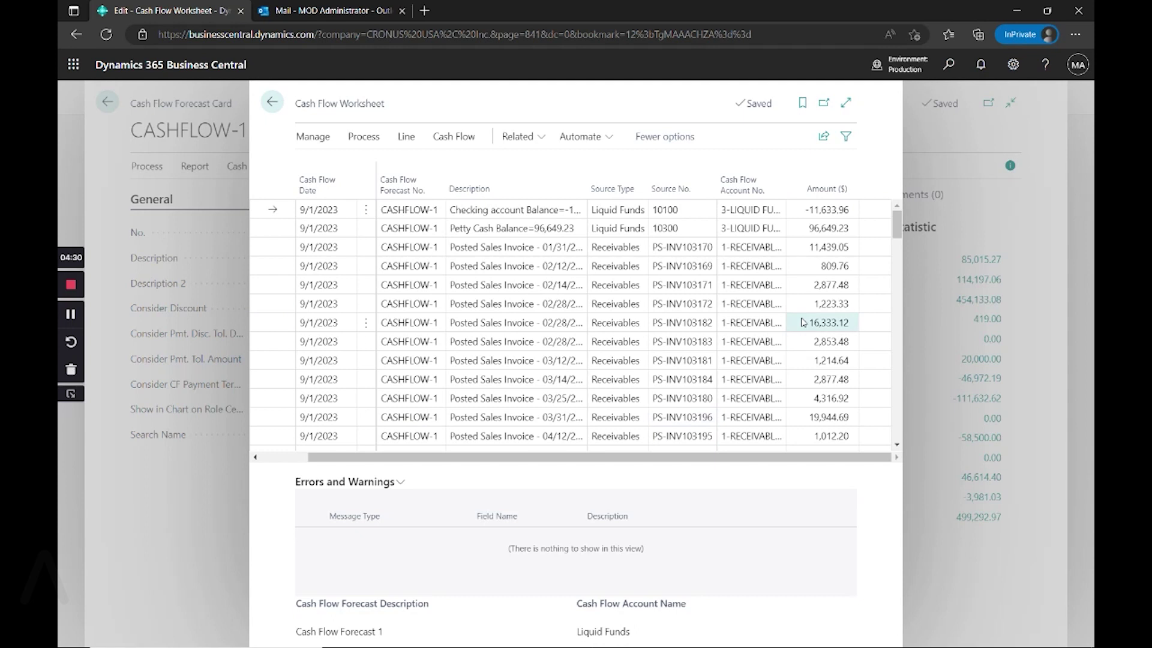
{"action": "left_click", "coordinate": [834, 284]}
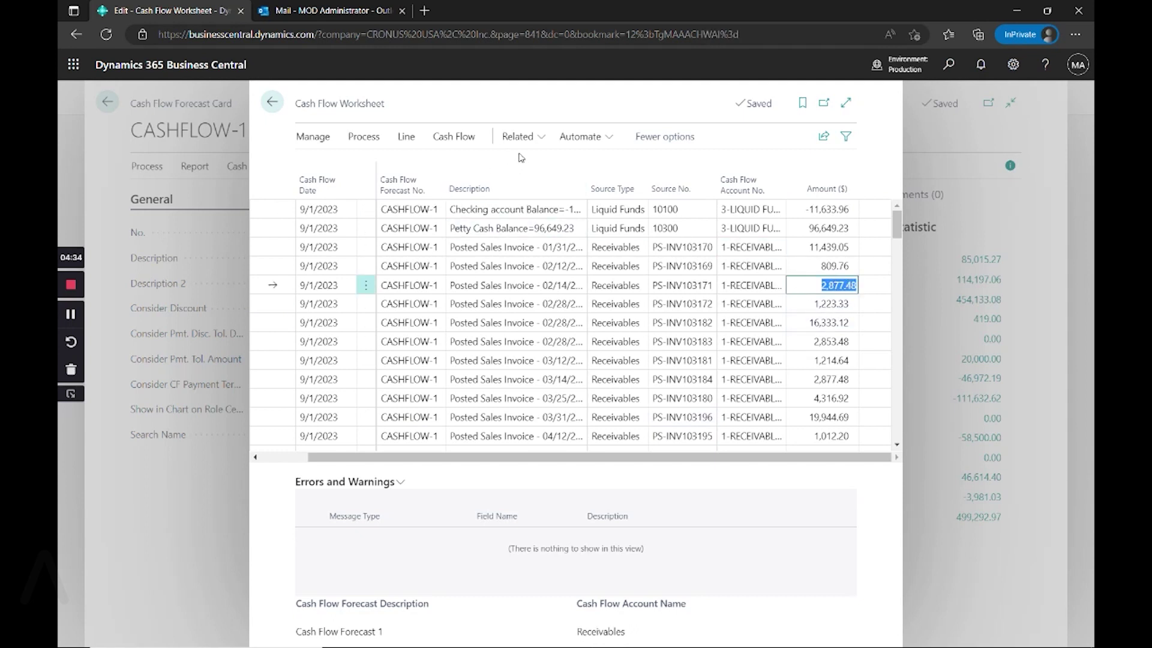
{"action": "left_click", "coordinate": [483, 156]}
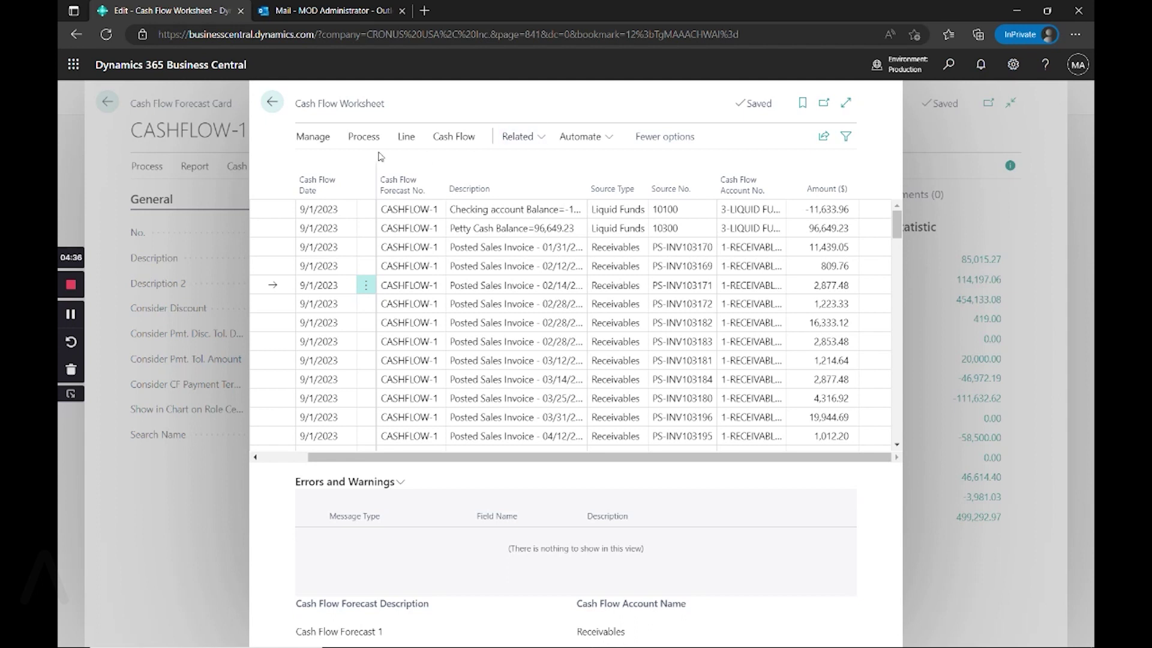
- Register the worksheet lines, confirm and acknowledge success, then return to the CASHFLOW-1 card
{"action": "left_click", "coordinate": [362, 144]}
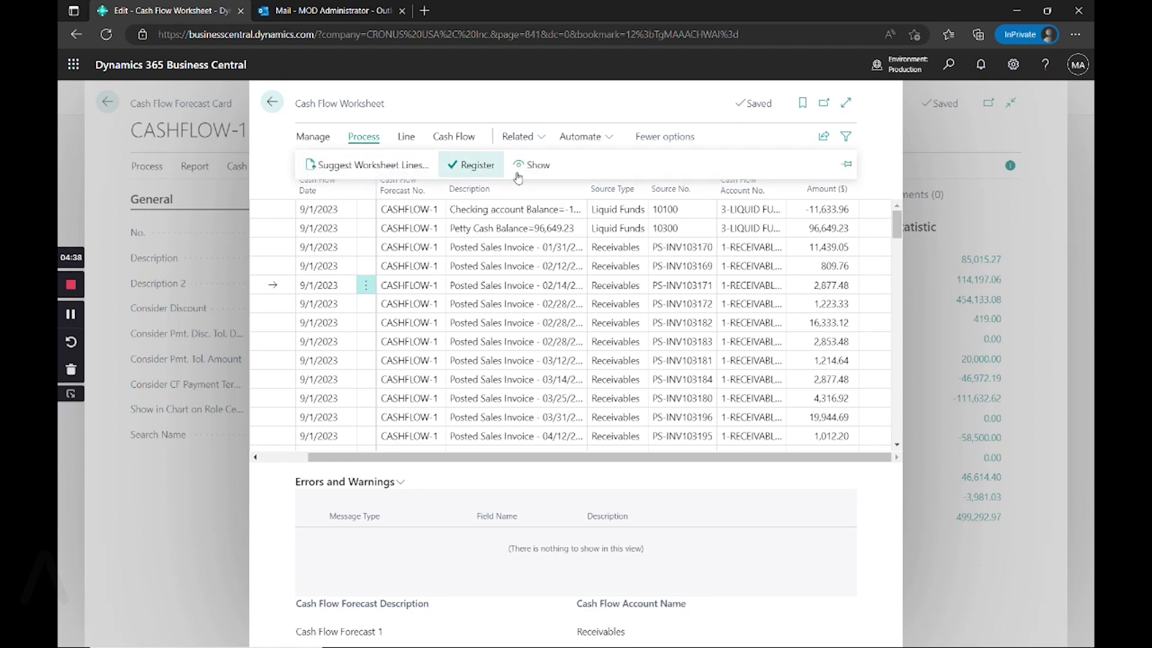
{"action": "left_click", "coordinate": [485, 169]}
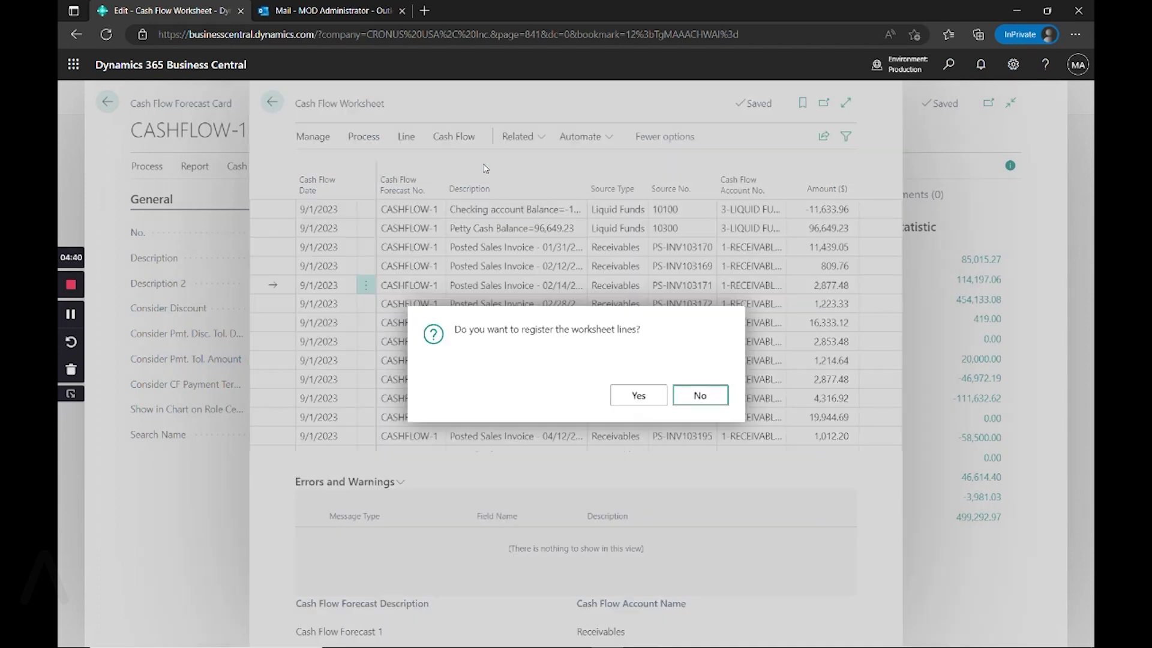
{"action": "left_click", "coordinate": [640, 399]}
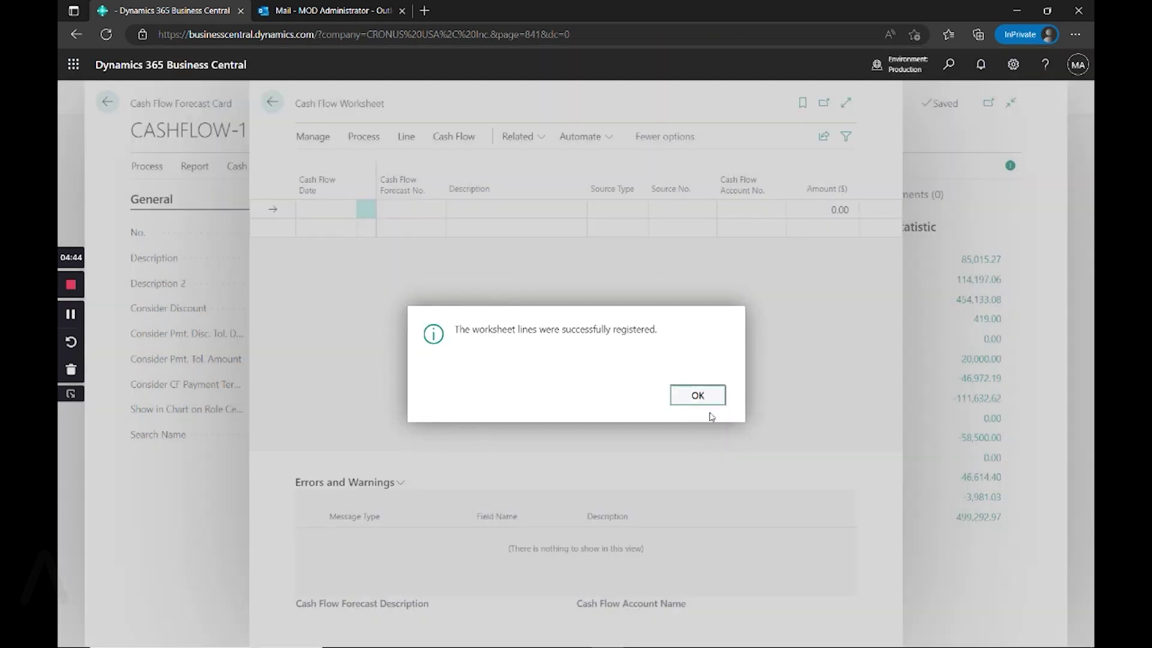
{"action": "left_click", "coordinate": [714, 397]}
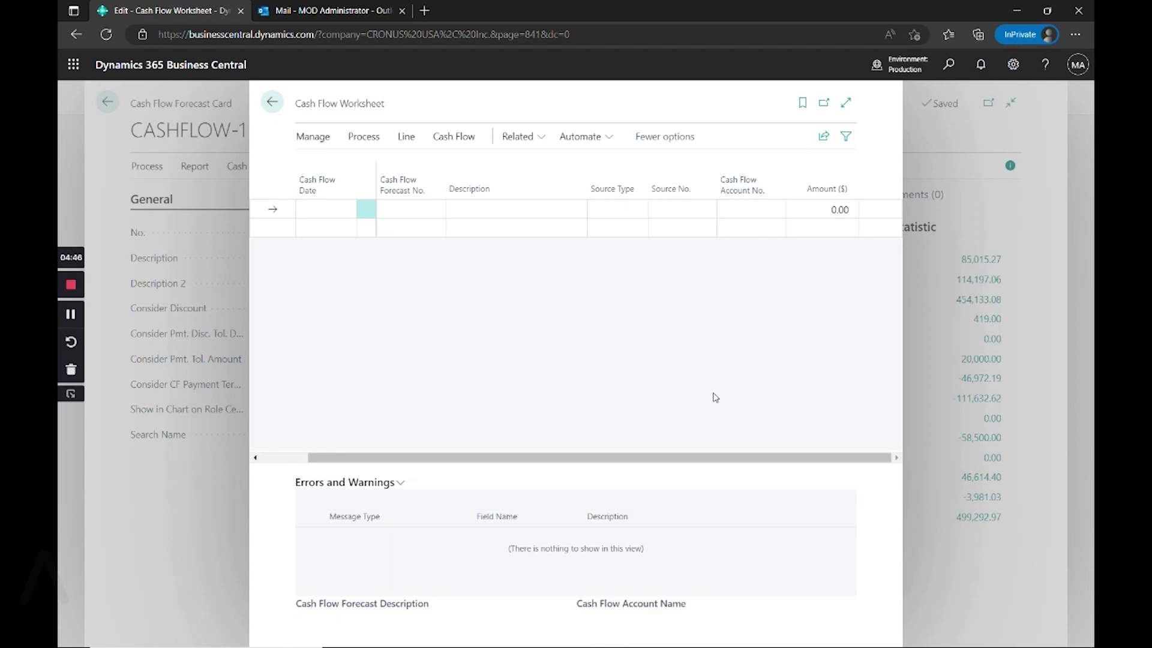
{"action": "left_click", "coordinate": [272, 102]}
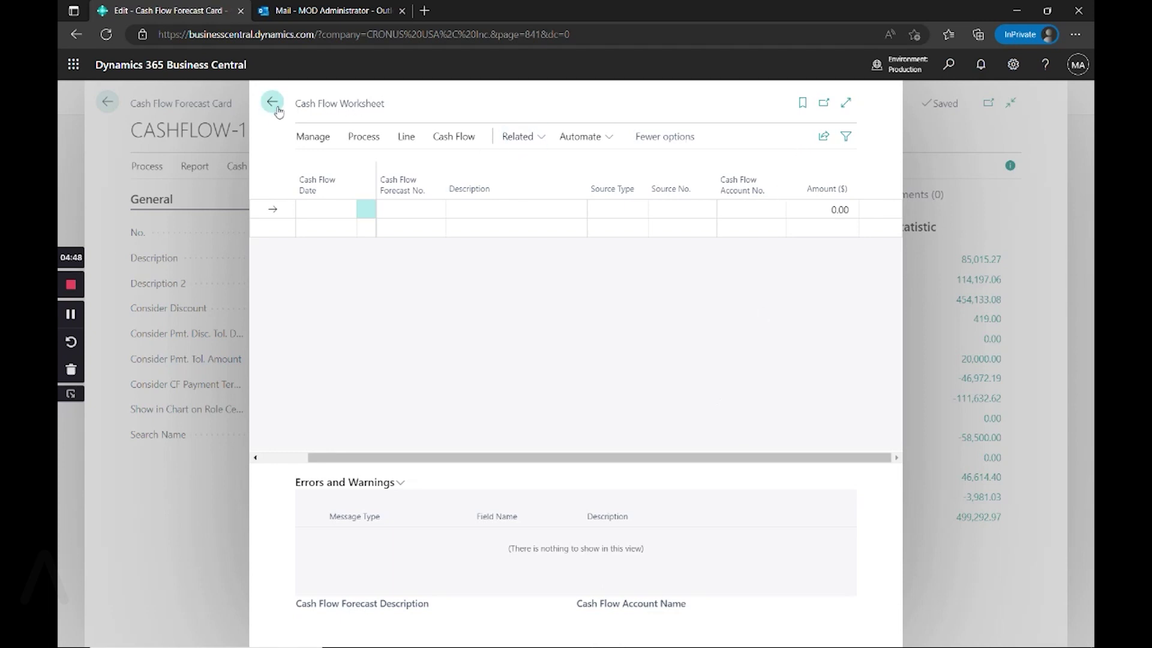